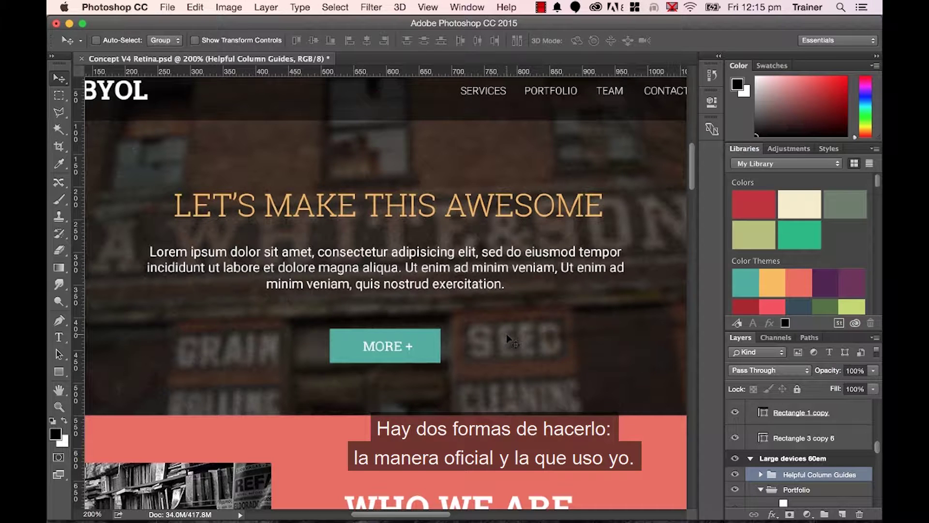
Step: Measure the vertical gap from the MORE + button's lower edge down to the coral section with the Ruler tool
click(59, 164)
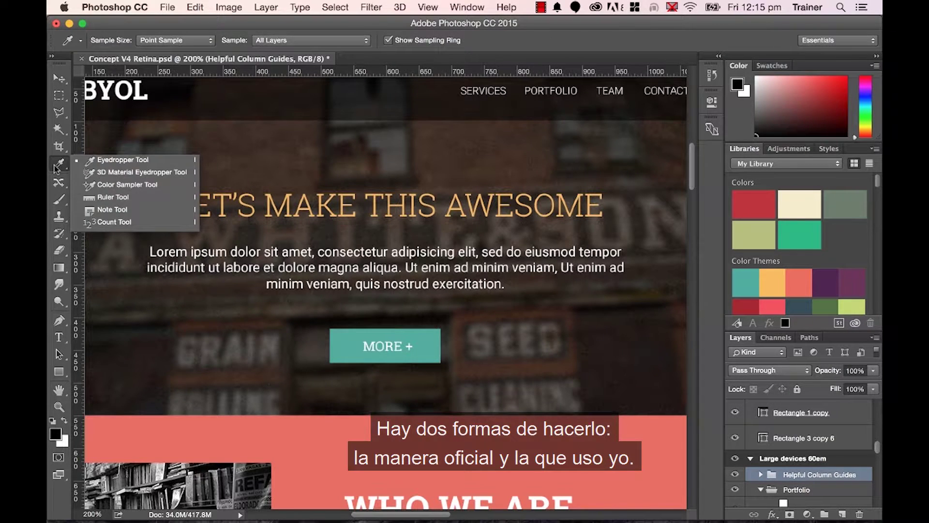
key(v)
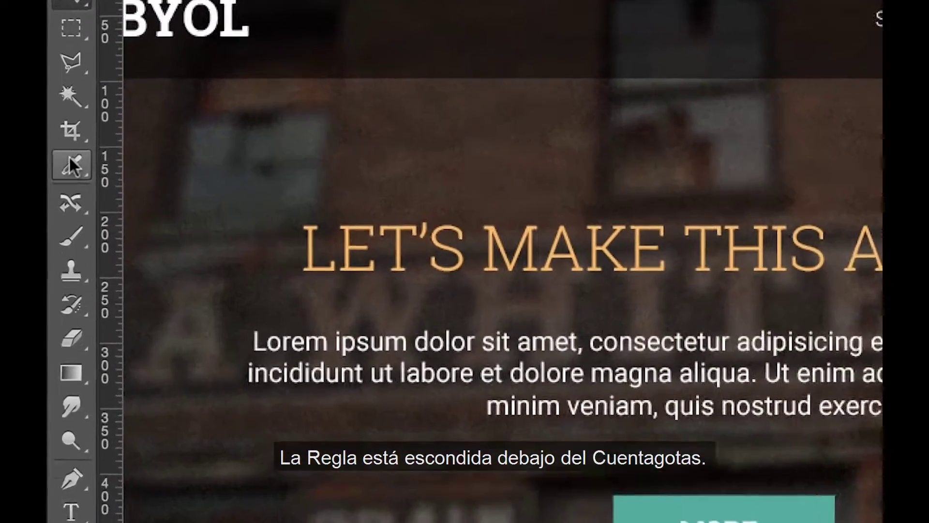
click(59, 163)
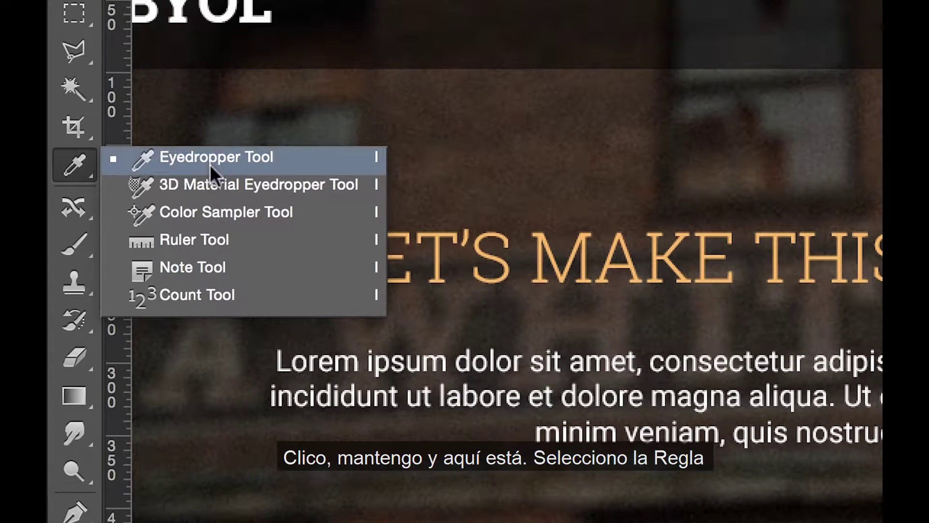
click(181, 239)
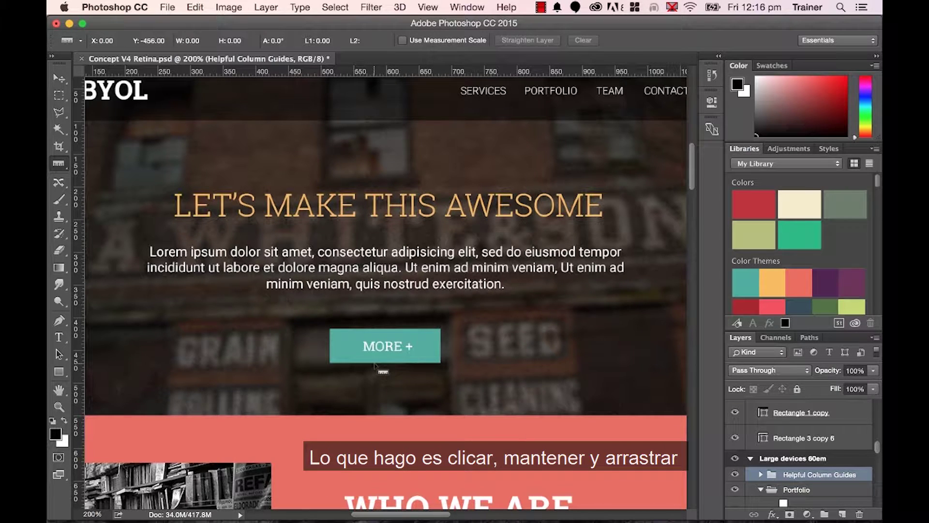
mouse_move(375, 365)
mouse_down()
mouse_move(373, 404)
mouse_move(399, 408)
mouse_move(360, 404)
mouse_move(379, 393)
mouse_move(347, 402)
mouse_move(378, 408)
mouse_up()
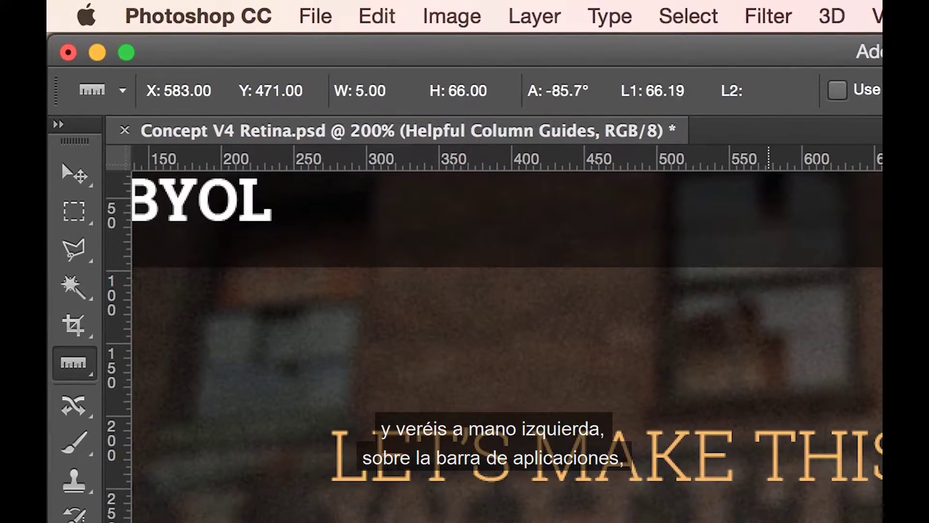
drag(768, 522, 758, 522)
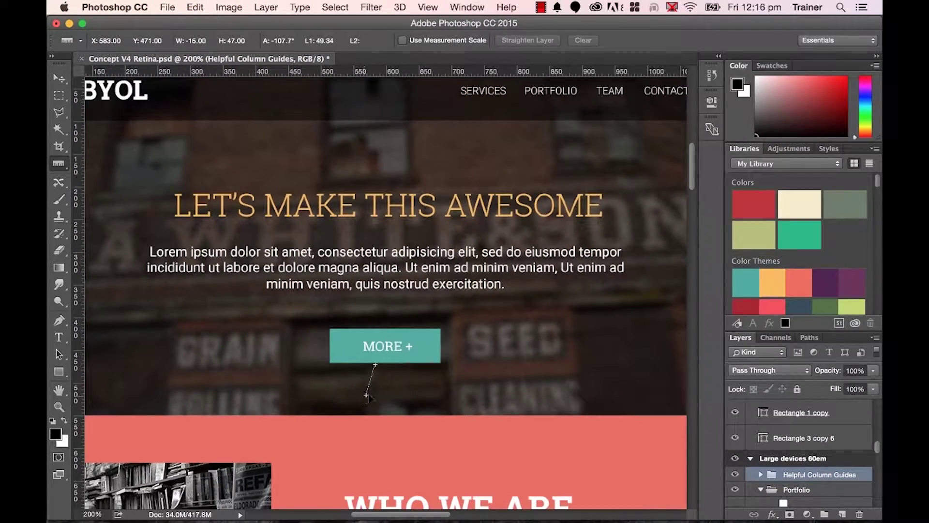
drag(366, 394, 388, 384)
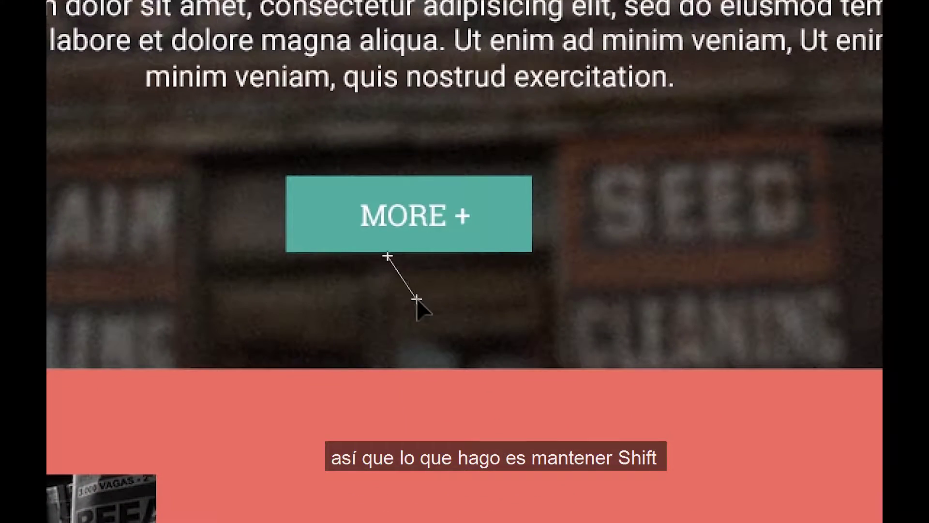
mouse_move(393, 320)
mouse_down()
mouse_move(386, 285)
mouse_move(387, 304)
mouse_up()
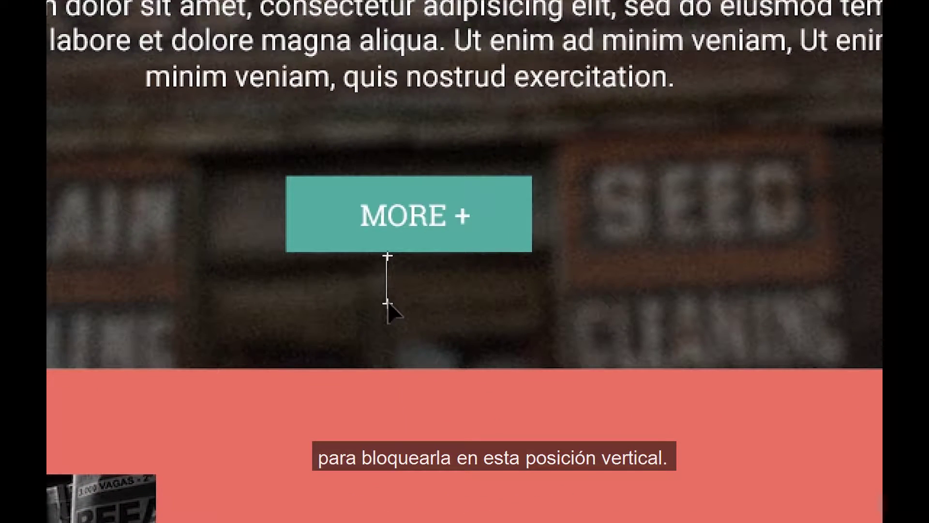
drag(399, 337, 398, 369)
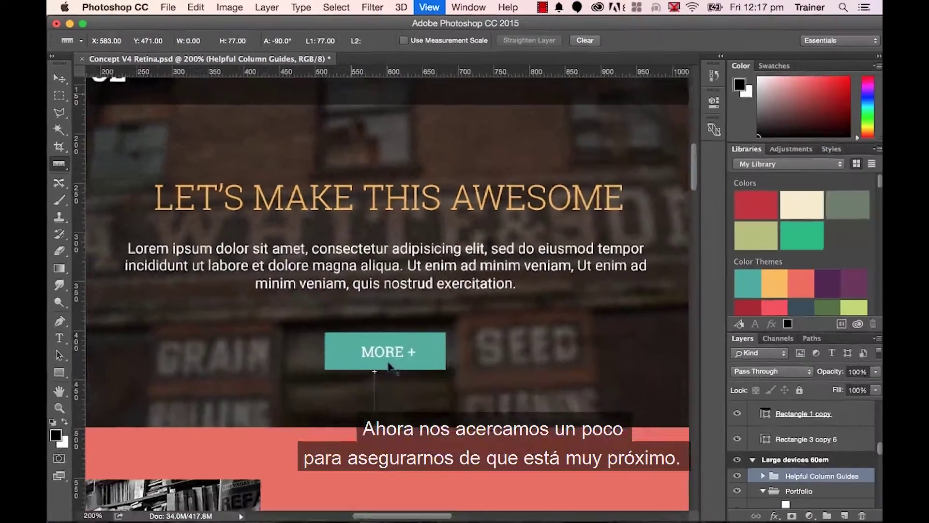
Step: Align the ruler line's upper endpoint with the button's lower edge and its lower endpoint with the coral section's upper edge
key(super+plus)
key(super+plus)
key(super+plus)
key(super+plus)
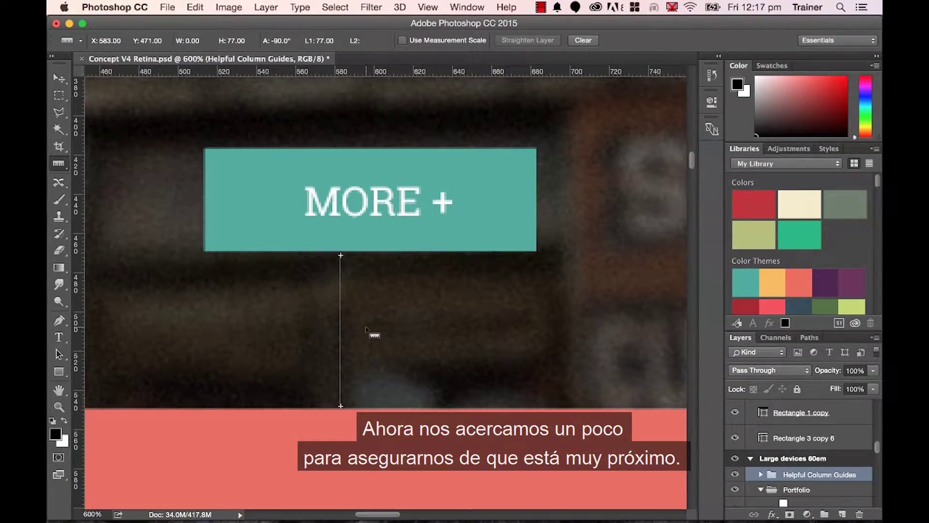
key(super+plus)
key(super+plus)
key(super+plus)
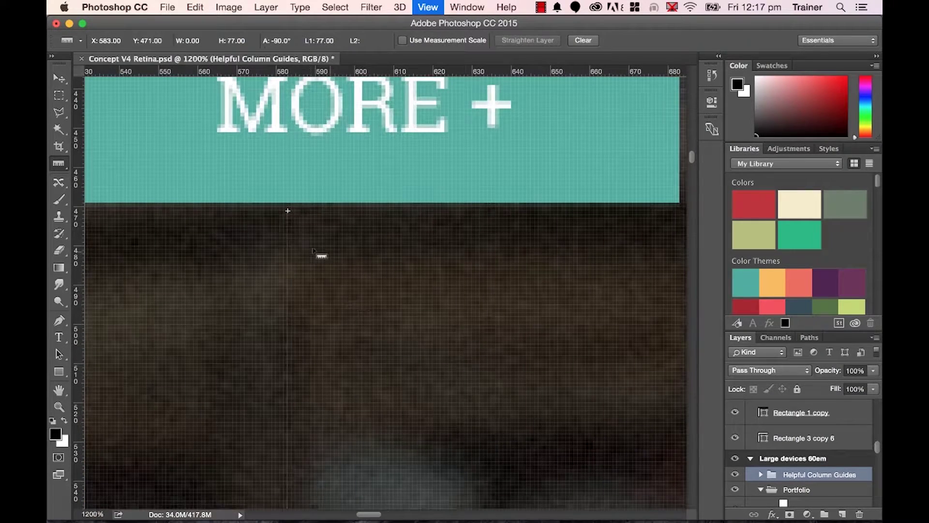
drag(288, 210, 288, 206)
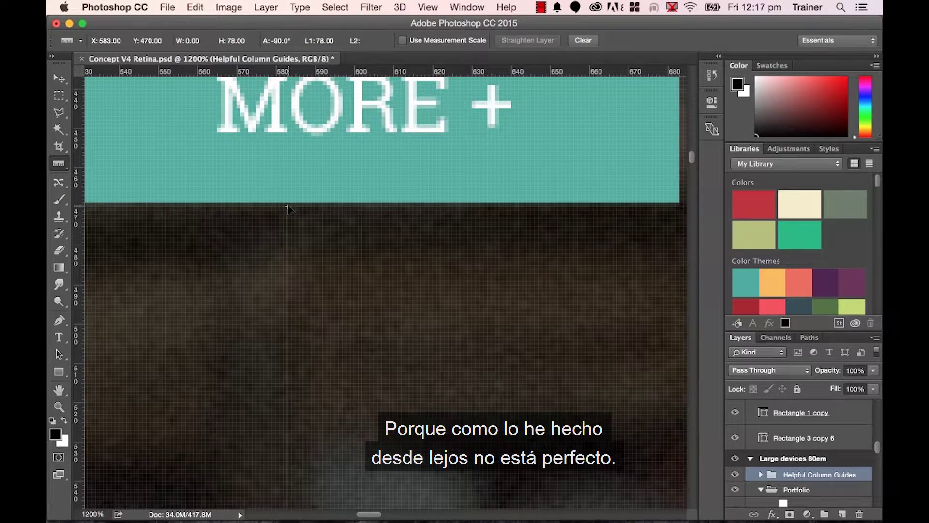
scroll(318, 284, down, 3)
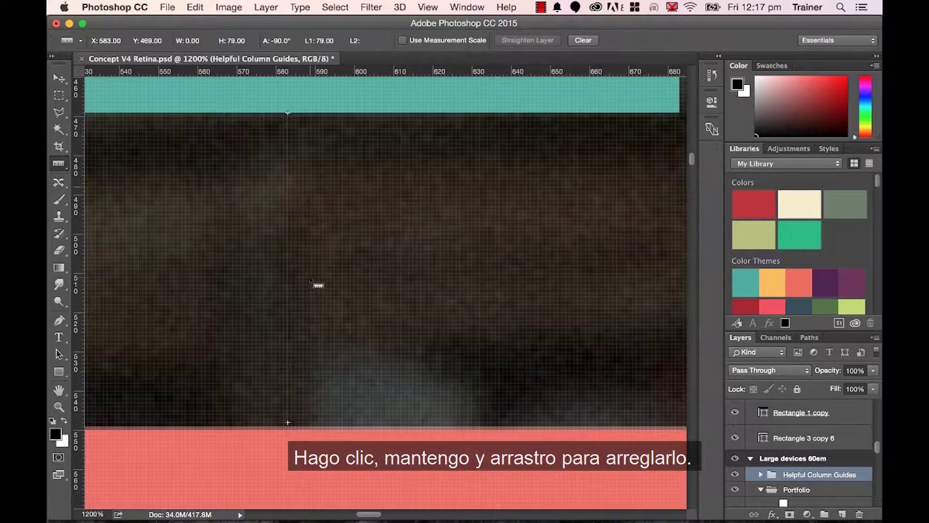
drag(287, 423, 288, 429)
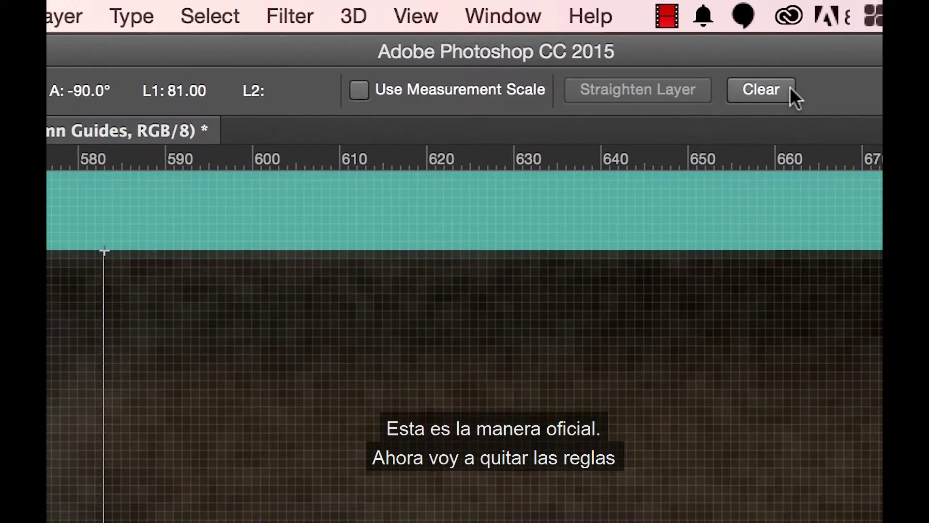
Step: Clear the ruler measurement from the document
click(762, 90)
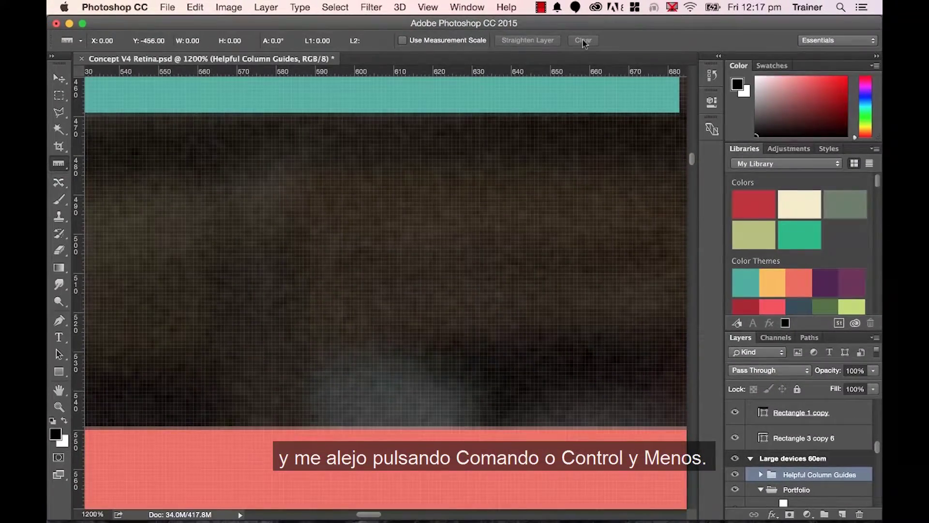
key(super+minus)
key(super+minus)
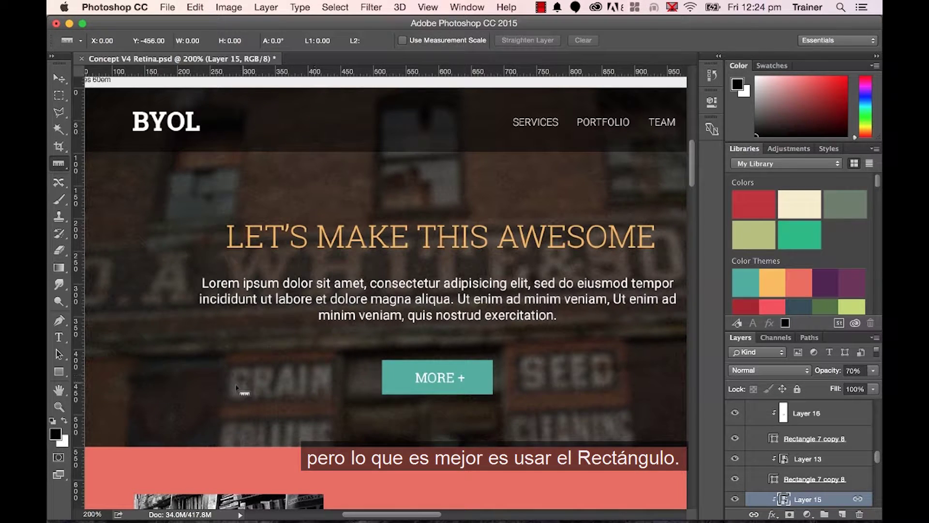
Step: Draw a rectangle shape about 33 × 81 px between the MORE + button and the coral section, and check its edges up close
click(63, 373)
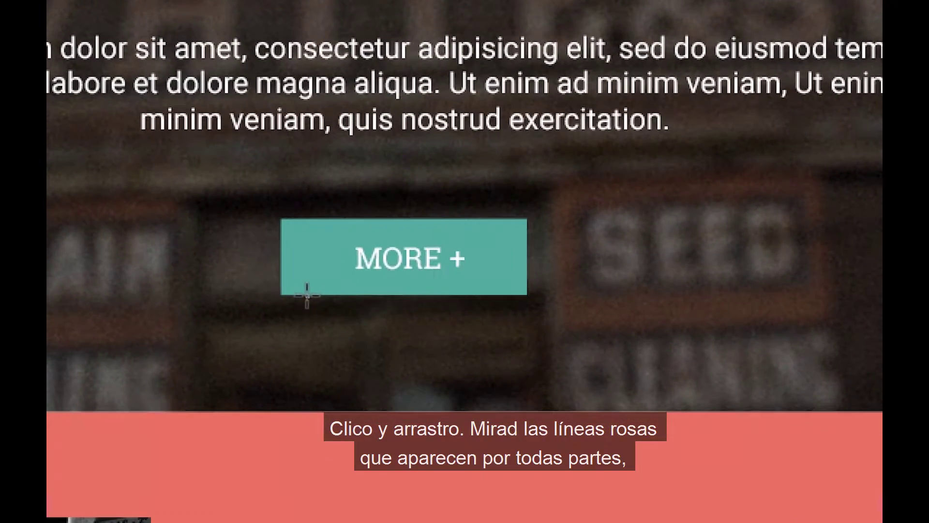
drag(389, 388, 354, 412)
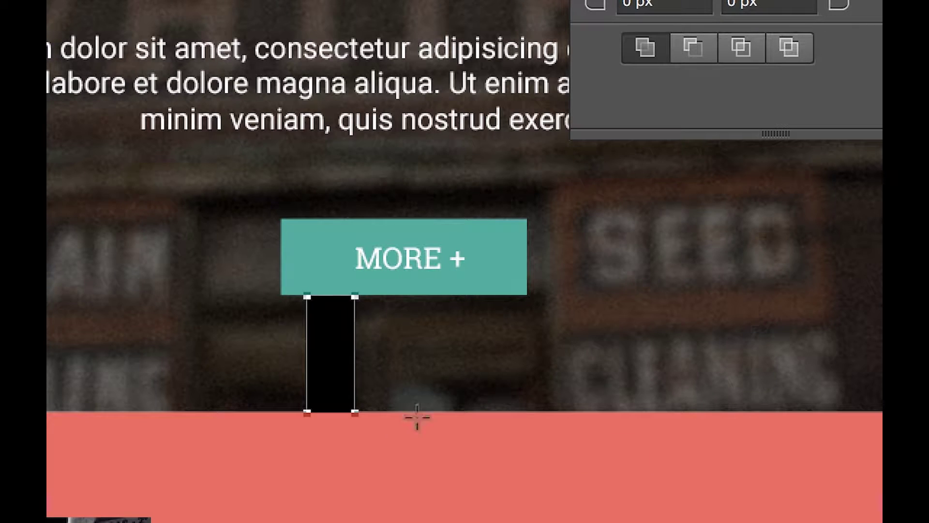
key(z)
click(346, 294)
click(345, 294)
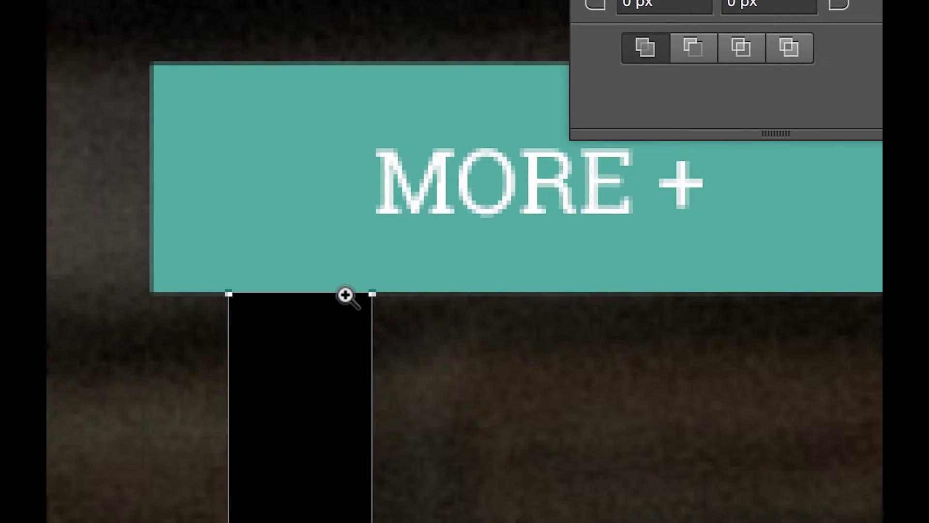
click(345, 294)
drag(338, 249, 312, 0)
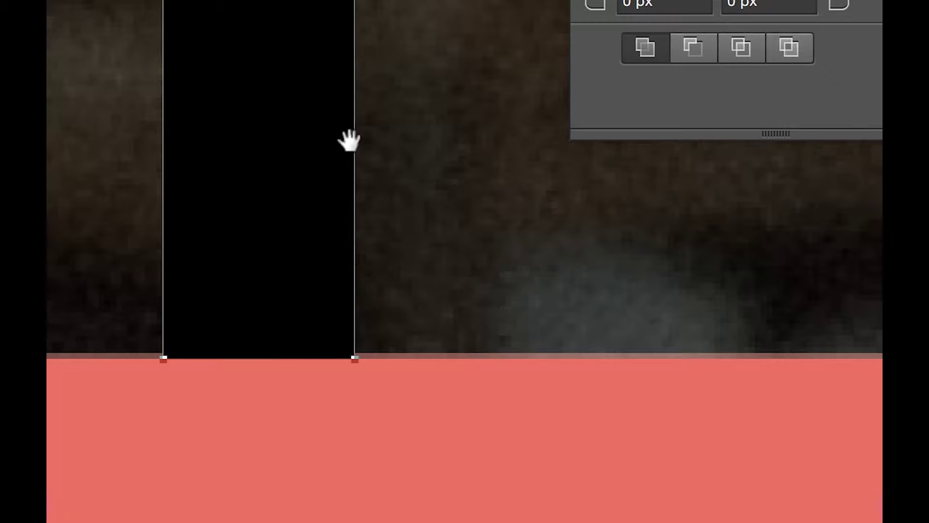
alt+click(368, 68)
alt+click(368, 69)
drag(390, 21, 171, 298)
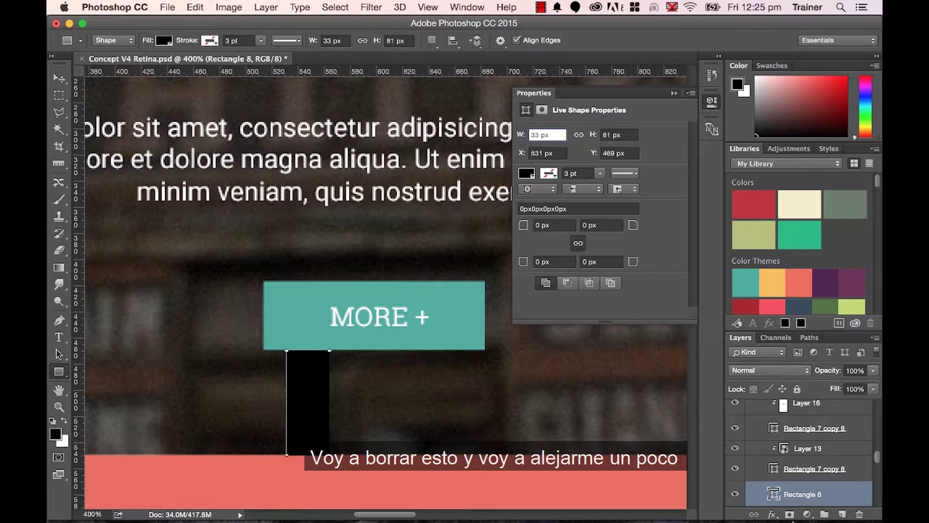
Step: Delete the rectangle layer used to measure the gap under the MORE + button
click(860, 514)
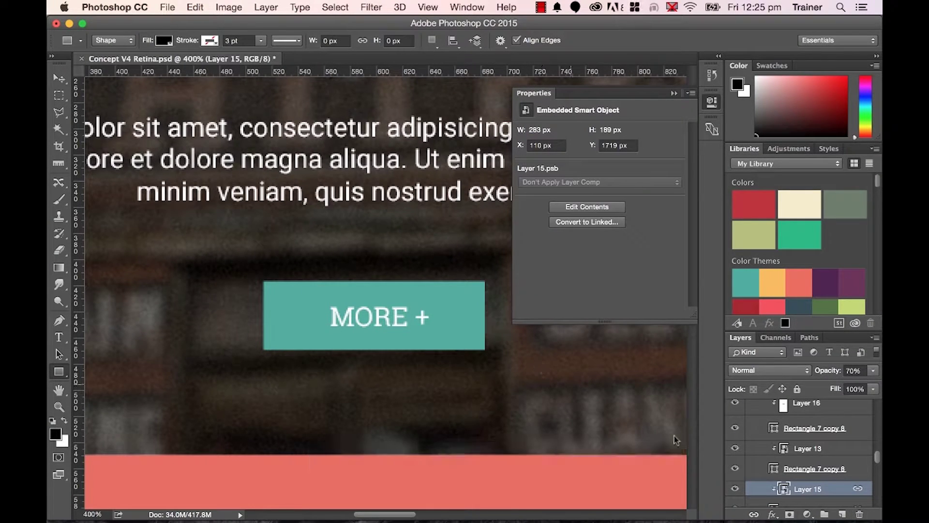
key(super+minus)
key(super+minus)
key(super+minus)
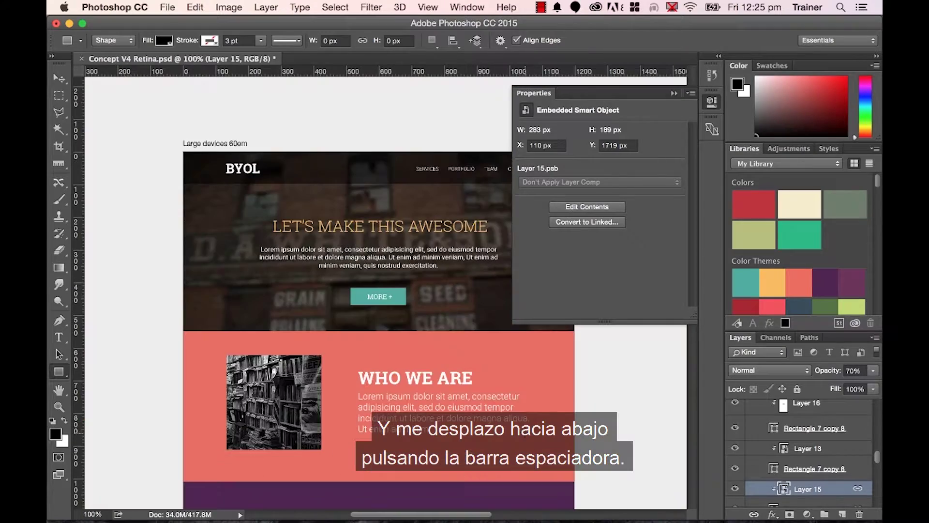
Step: Show the guides over the portfolio section's image grid
drag(477, 461, 424, 284)
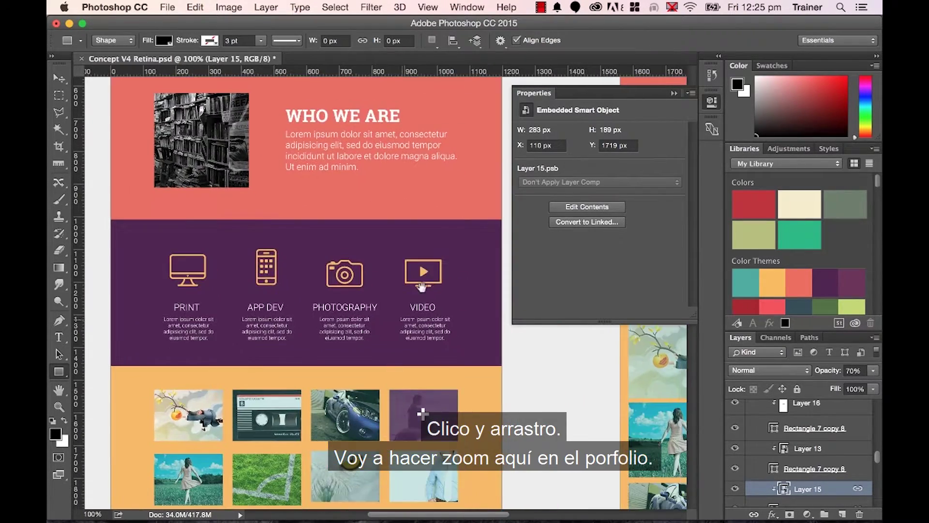
drag(386, 451, 426, 280)
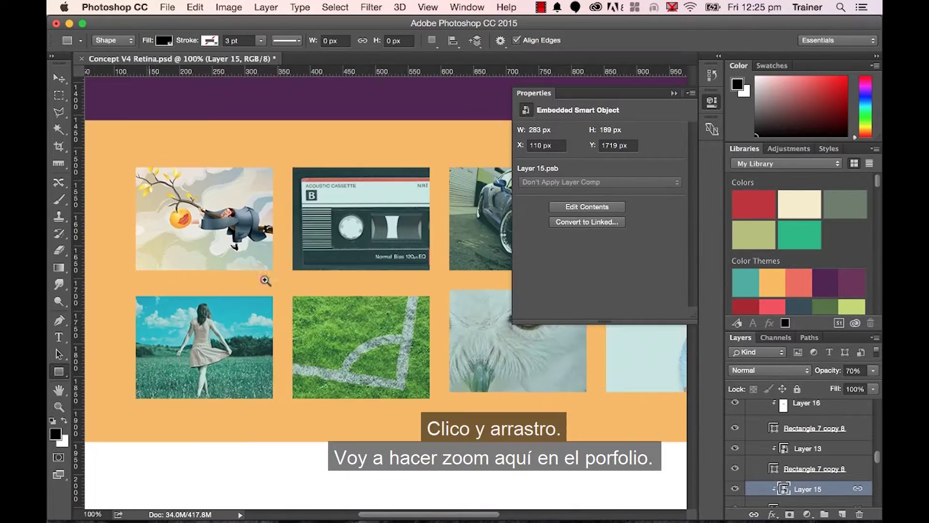
super+click(251, 272)
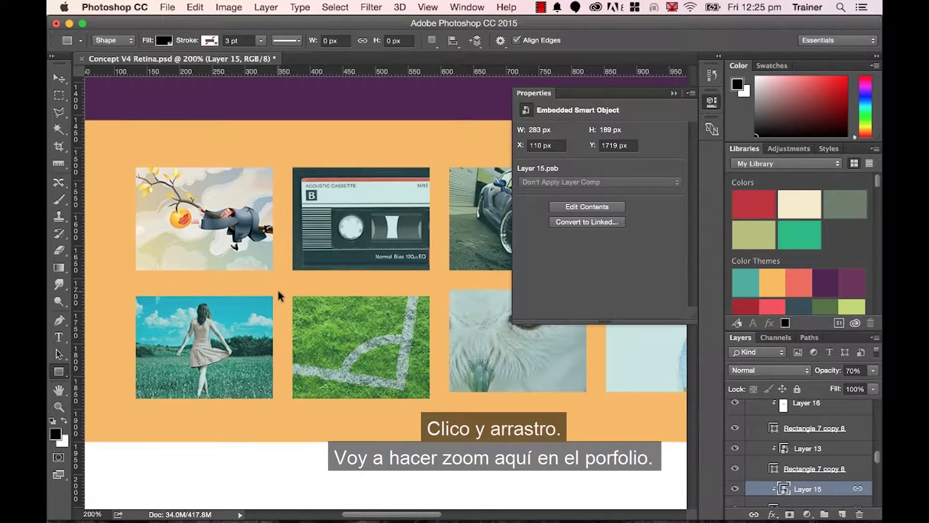
key(super+plus)
key(super+plus)
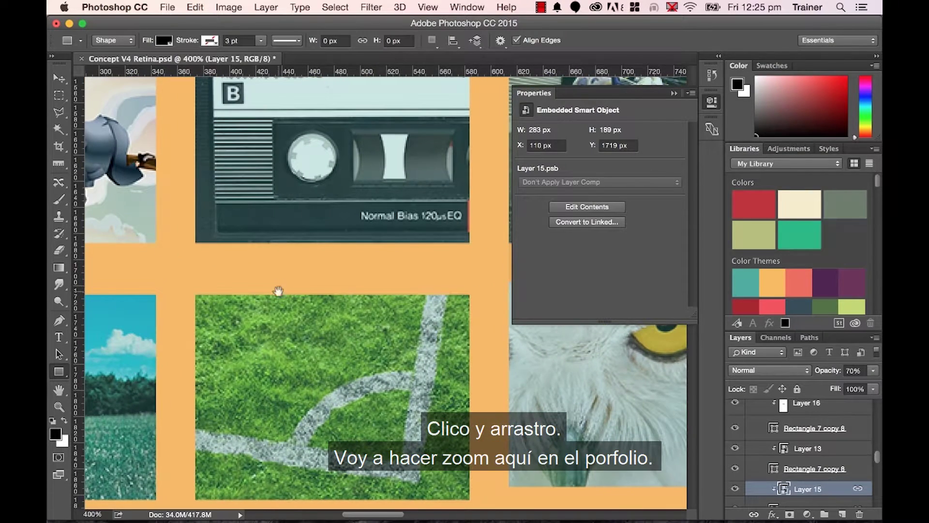
drag(354, 266, 444, 323)
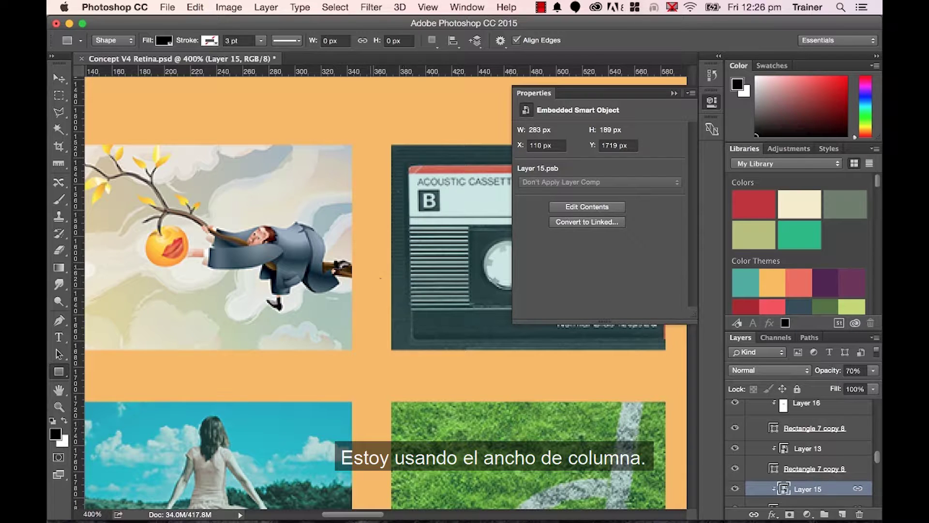
click(428, 7)
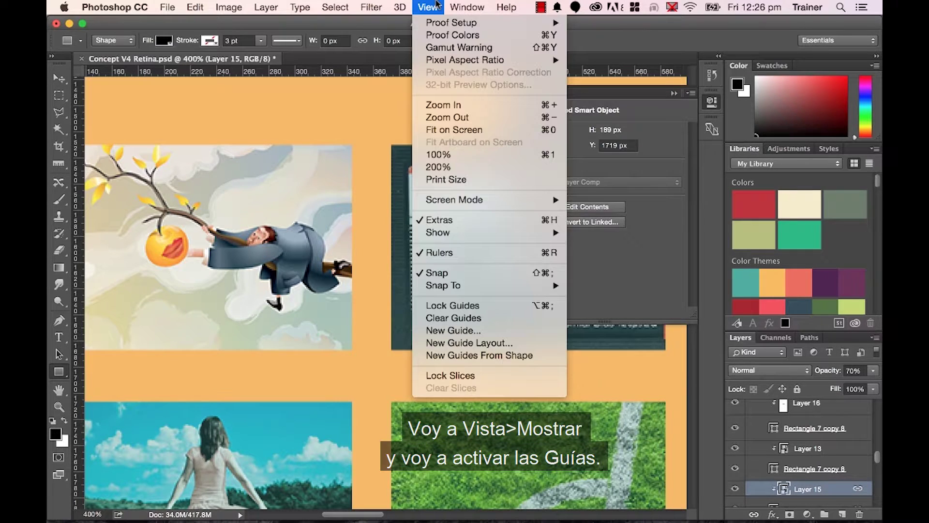
mouse_move(477, 236)
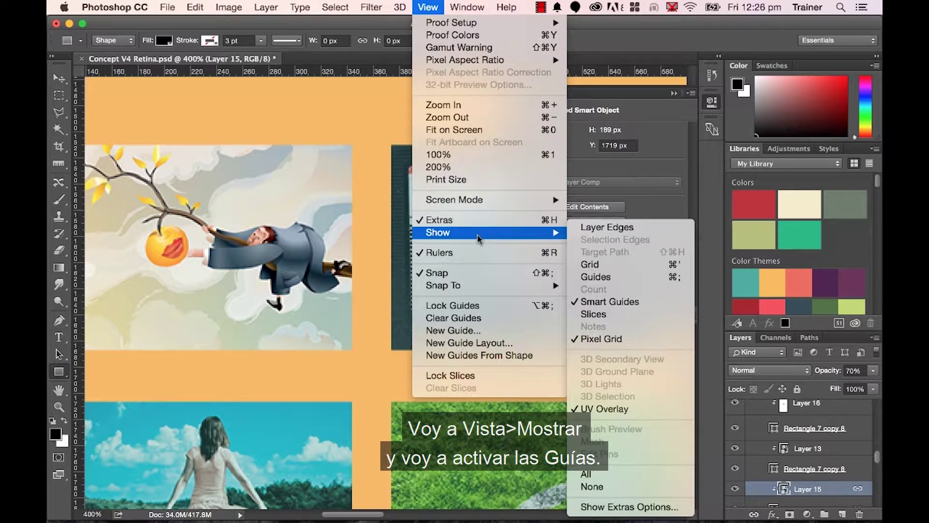
click(635, 280)
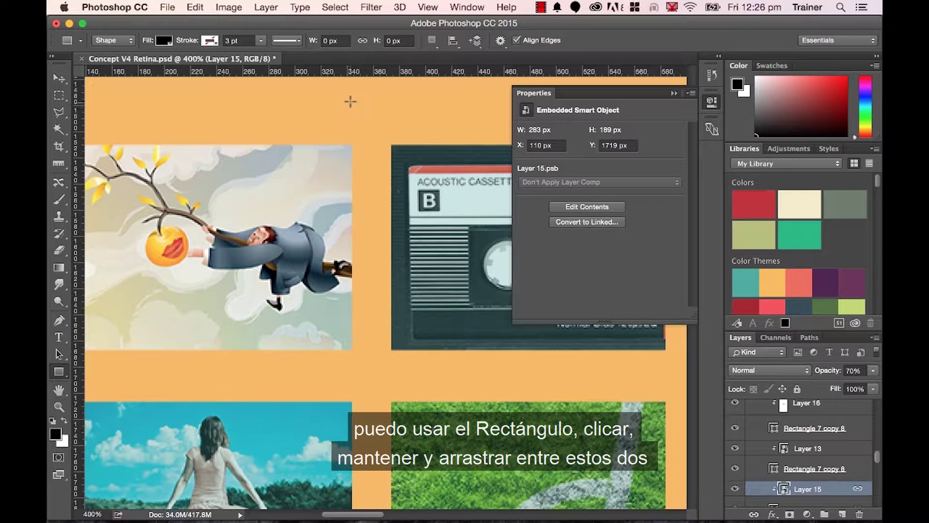
Step: Draw a measuring rectangle about 30 × 57 px across the gap between the first two portfolio images, and undo it
drag(352, 101, 392, 174)
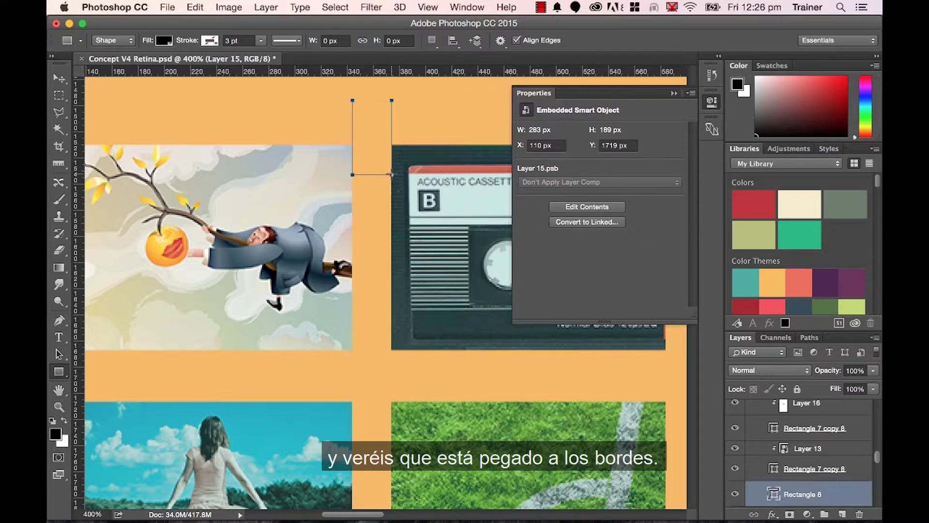
click(373, 146)
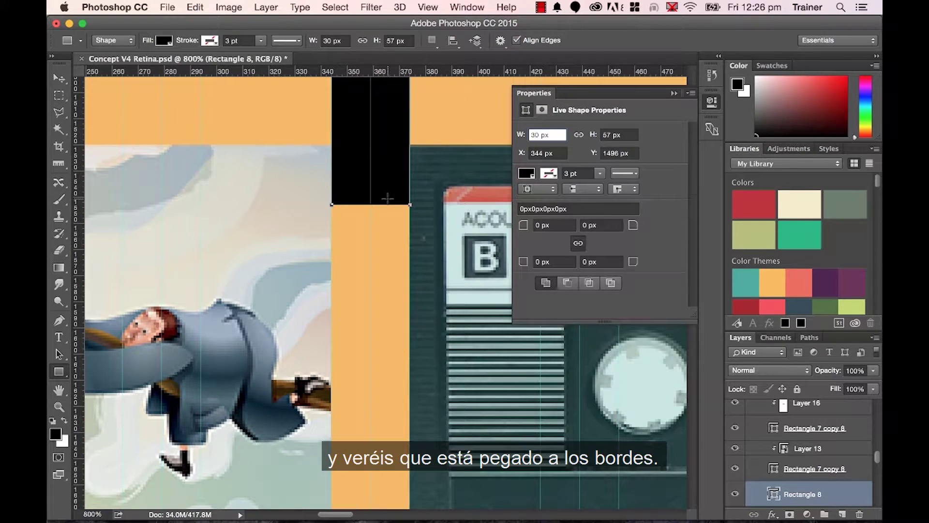
alt+click(384, 180)
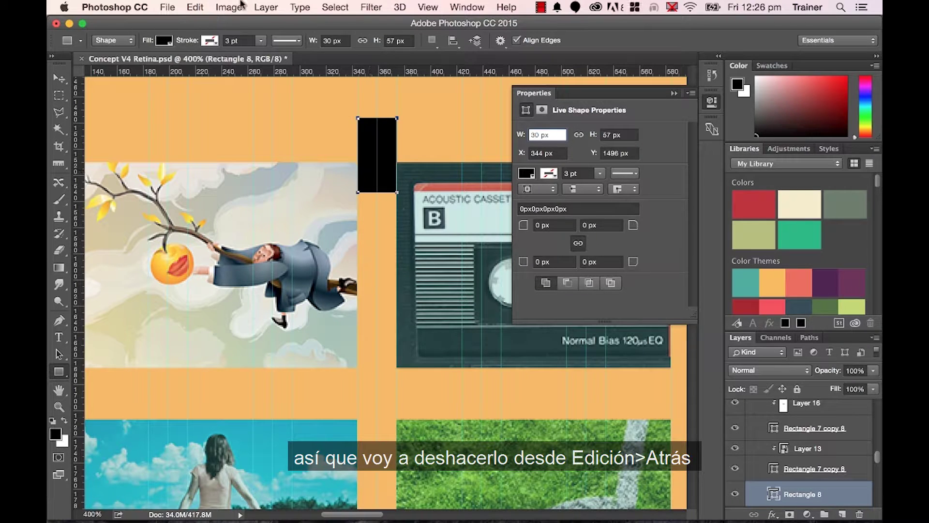
click(196, 7)
click(209, 47)
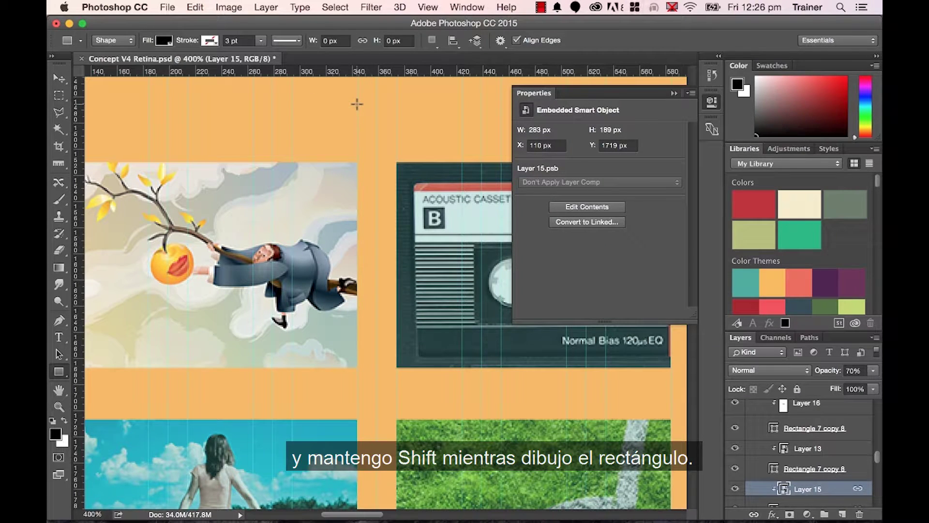
Step: Draw a 30 × 30 px square matching the gap between the first two portfolio images, and move it against the first image's bottom edge
drag(357, 104, 393, 144)
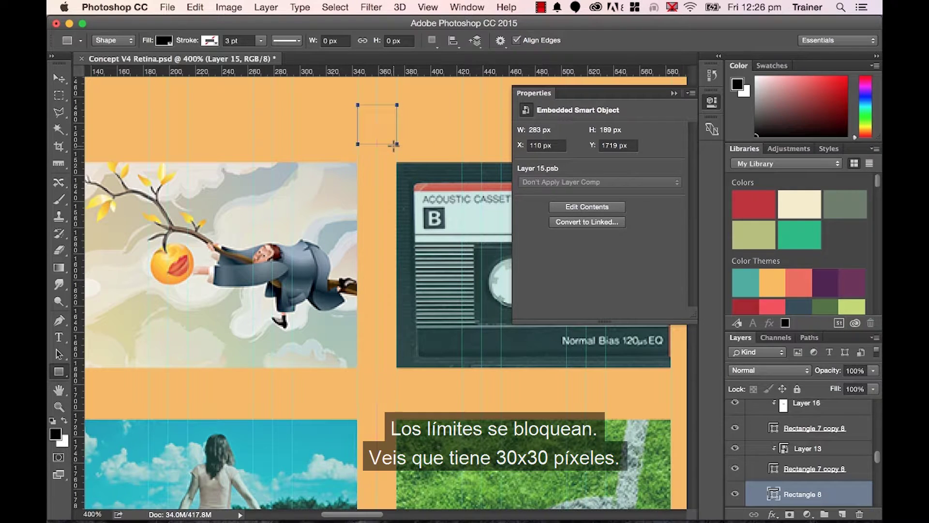
click(59, 78)
drag(381, 134, 324, 395)
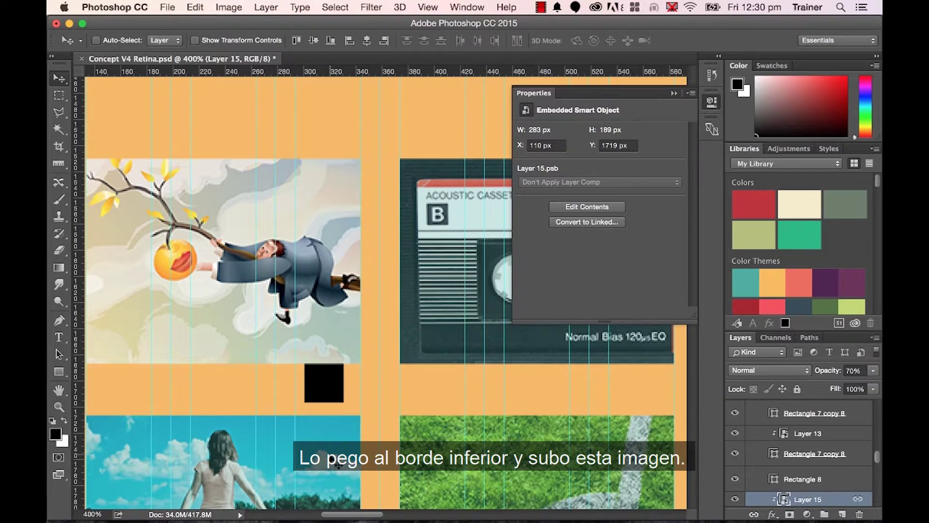
Step: Move the blue-sky image under the first one up to Y 1709 px, against the black square's bottom edge, and delete the square's layer
drag(339, 458, 339, 450)
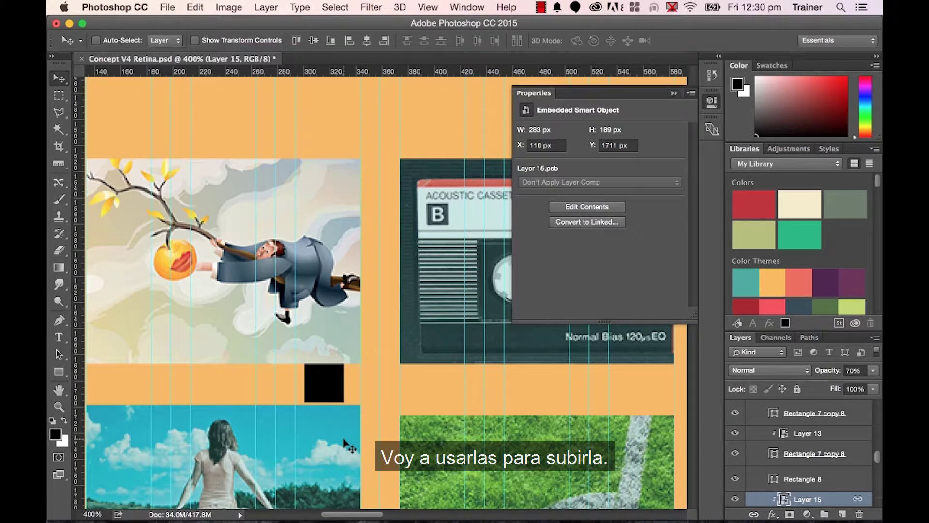
key(Up)
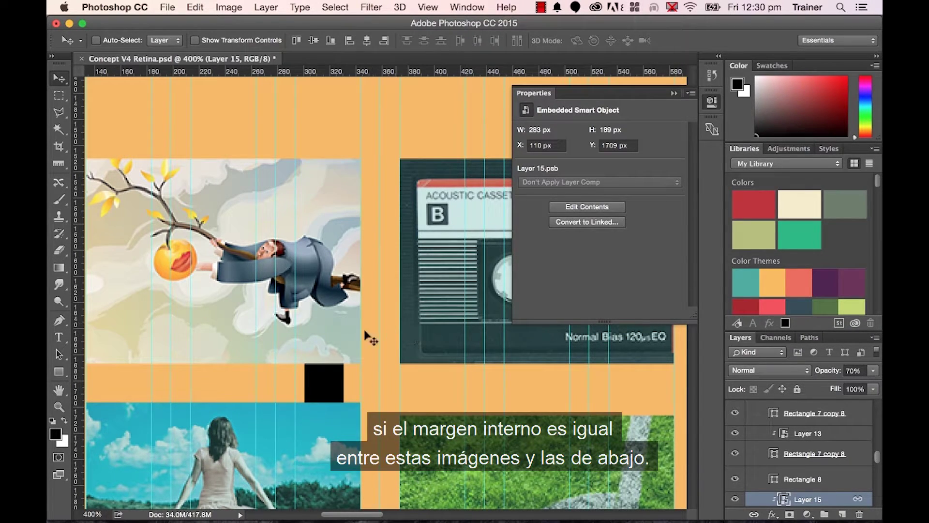
super+click(331, 388)
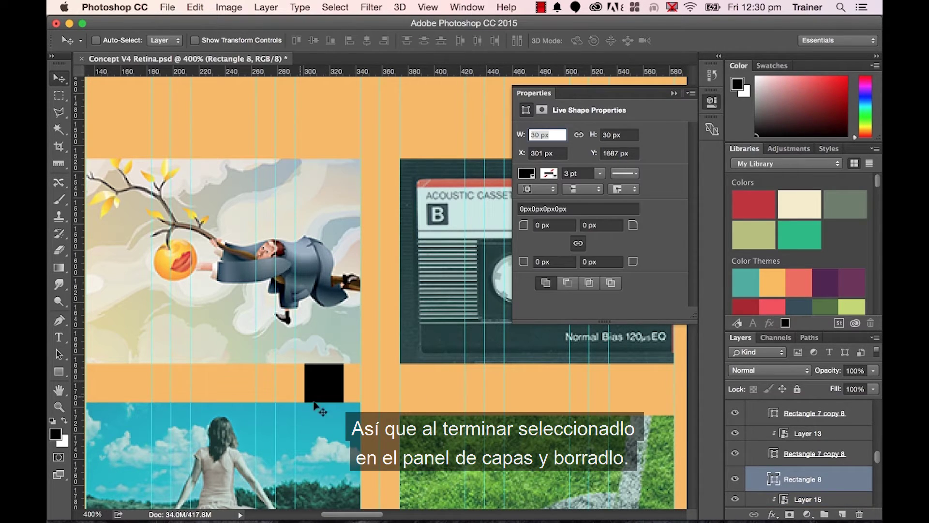
click(859, 513)
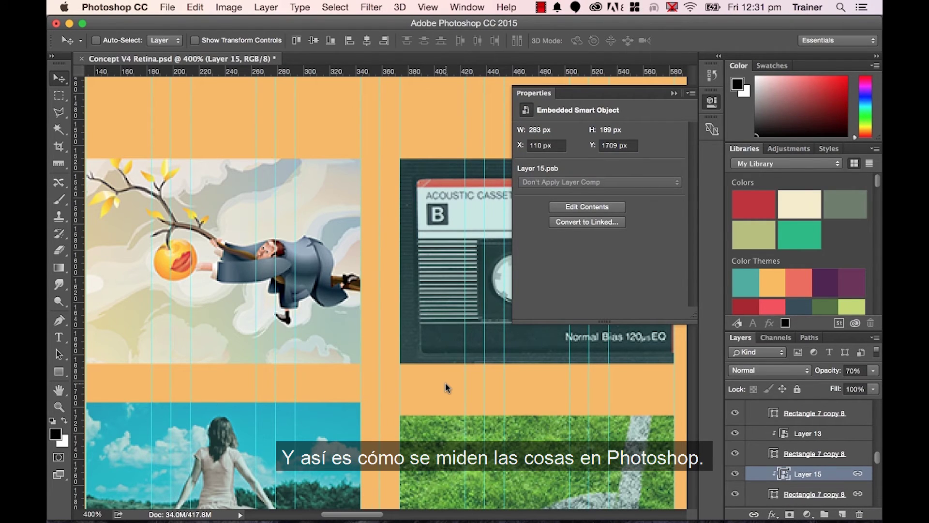